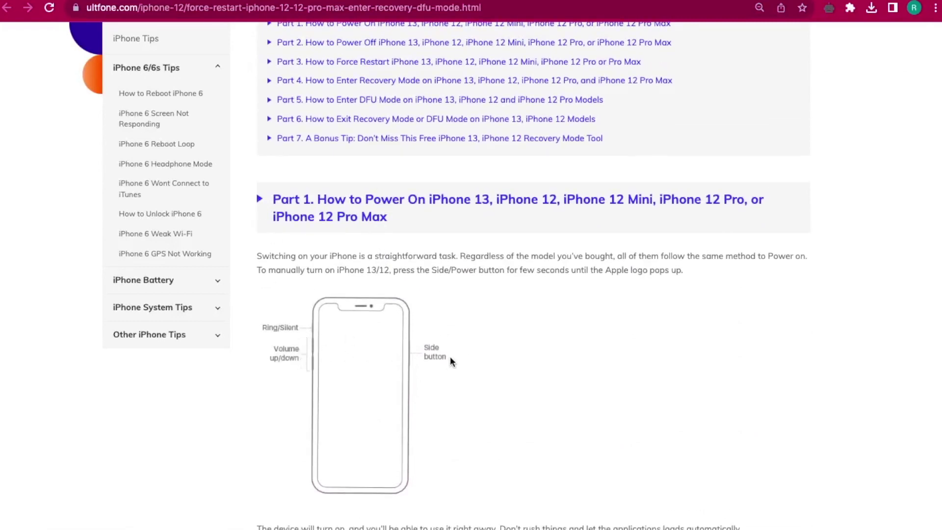
{"action": "scroll", "coordinate": [449, 356], "scroll_direction": "down", "scroll_amount": 6}
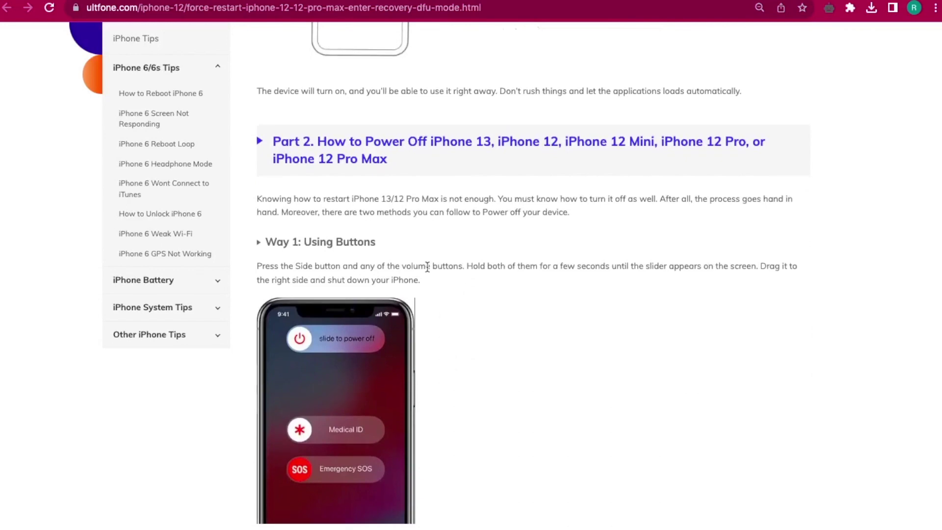
{"action": "scroll", "coordinate": [421, 315], "scroll_direction": "down", "scroll_amount": 6}
{"action": "scroll", "coordinate": [420, 315], "scroll_direction": "down", "scroll_amount": 1}
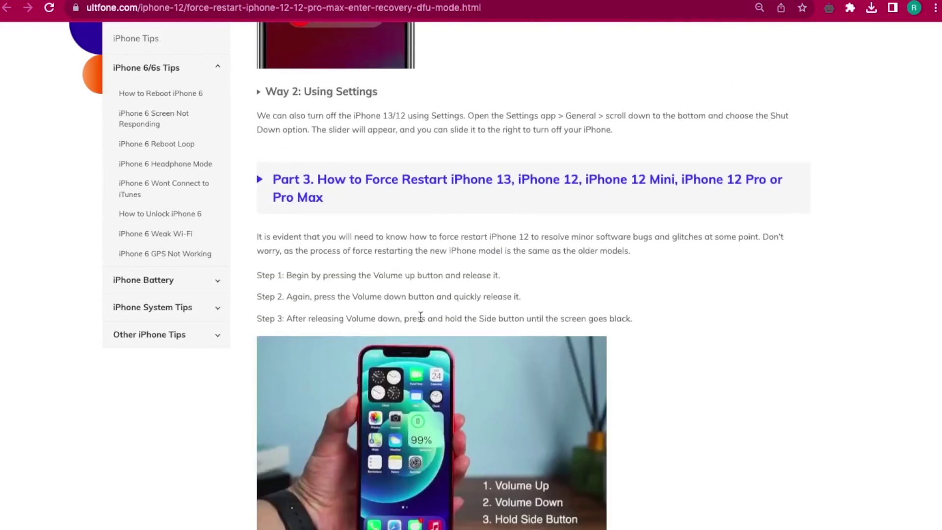
{"action": "scroll", "coordinate": [420, 316], "scroll_direction": "down", "scroll_amount": 1}
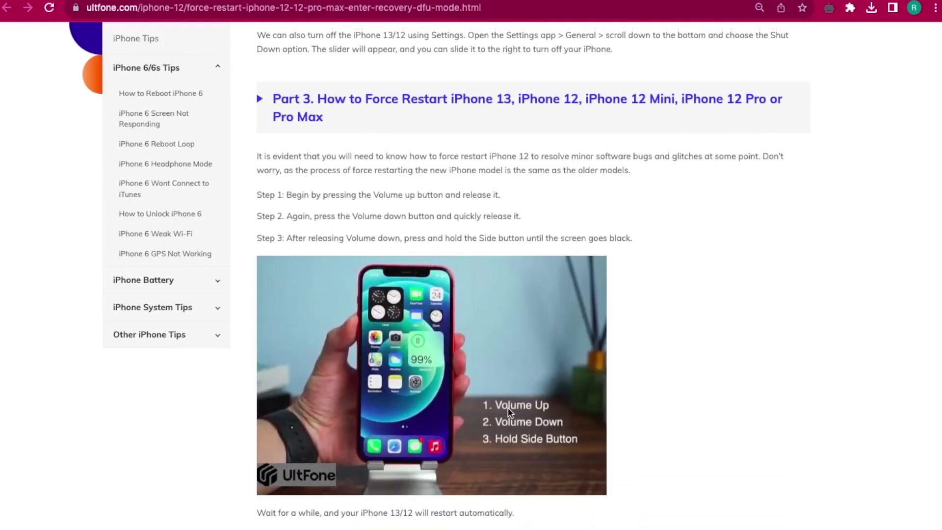
{"action": "scroll", "coordinate": [515, 392], "scroll_direction": "down", "scroll_amount": 2}
{"action": "scroll", "coordinate": [515, 392], "scroll_direction": "down", "scroll_amount": 3}
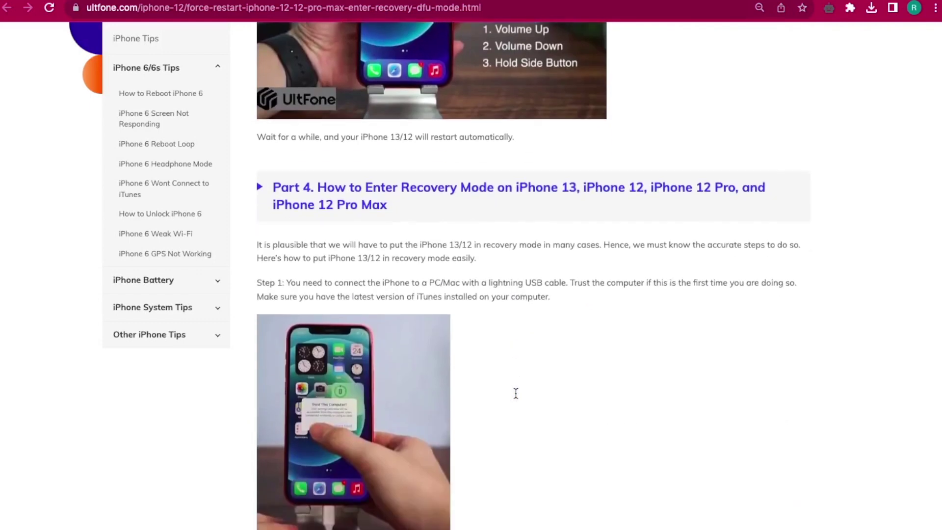
{"action": "scroll", "coordinate": [526, 452], "scroll_direction": "down", "scroll_amount": 7}
{"action": "scroll", "coordinate": [526, 452], "scroll_direction": "down", "scroll_amount": 2}
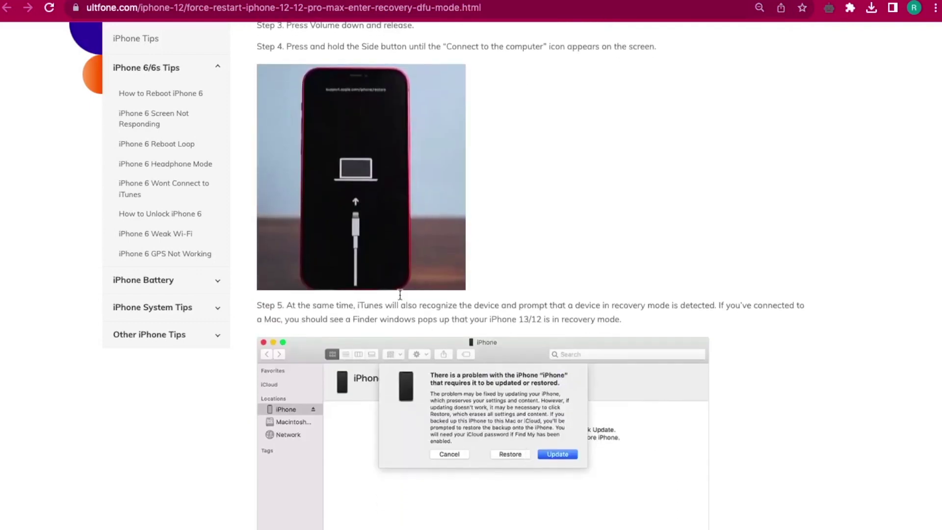
{"action": "scroll", "coordinate": [427, 260], "scroll_direction": "up", "scroll_amount": 2}
{"action": "scroll", "coordinate": [399, 250], "scroll_direction": "up", "scroll_amount": 1}
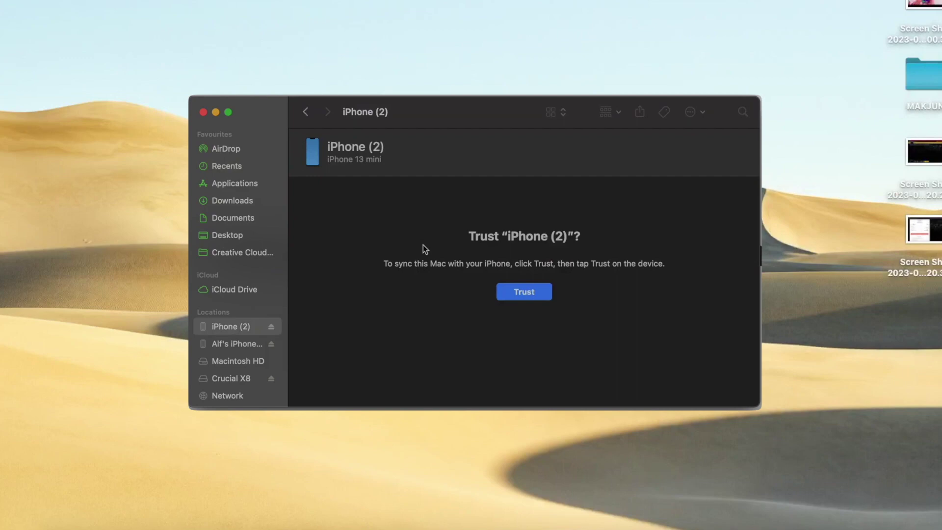
Step: Trust iPhone (2) so Finder shows its iOS 17.0 summary and restore options
{"action": "left_click", "coordinate": [522, 296]}
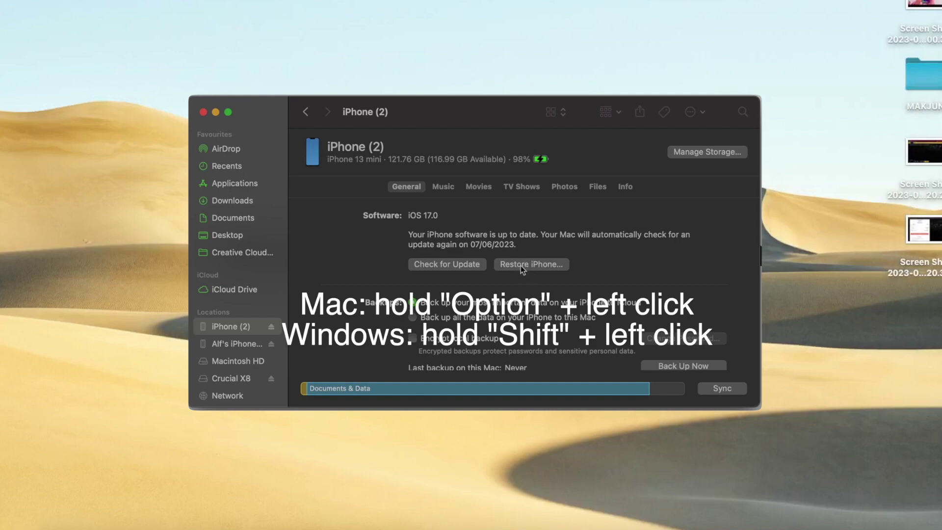
Step: Choose the iOS 16.5 .ipsw firmware from Downloads for a custom restore
{"action": "left_click", "coordinate": [521, 265], "text": "alt"}
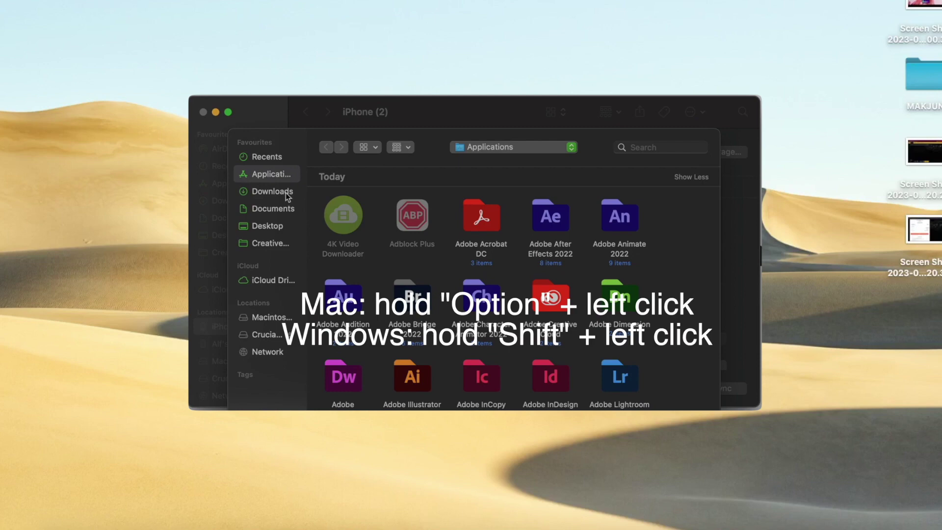
{"action": "left_click", "coordinate": [259, 193]}
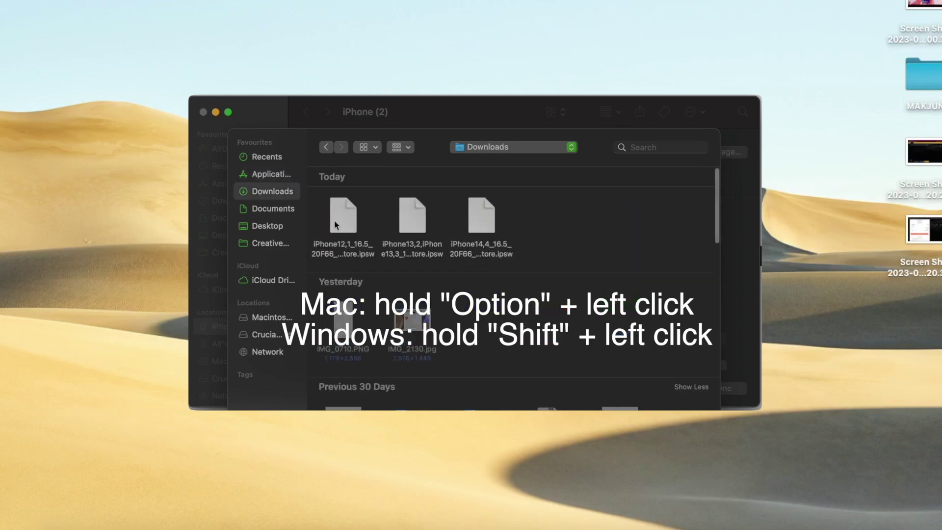
{"action": "double_click", "coordinate": [483, 221]}
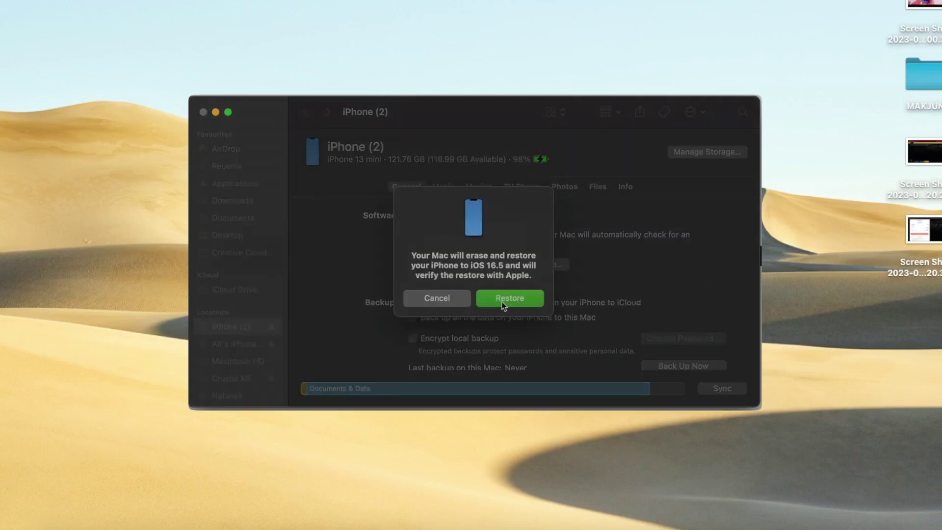
Step: Confirm erasing and restoring the iPhone so the Mac begins extracting the software
{"action": "left_click", "coordinate": [516, 301]}
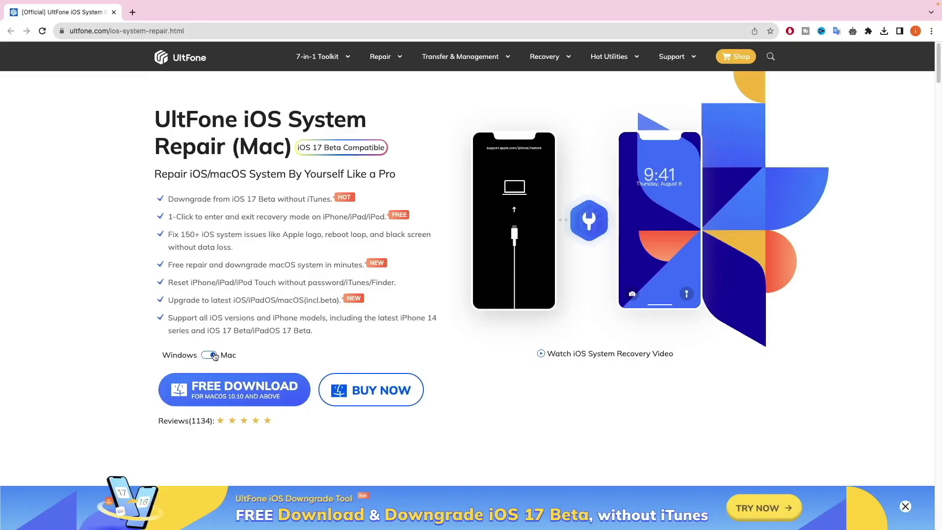
{"action": "scroll", "coordinate": [107, 218], "scroll_direction": "down", "scroll_amount": 3}
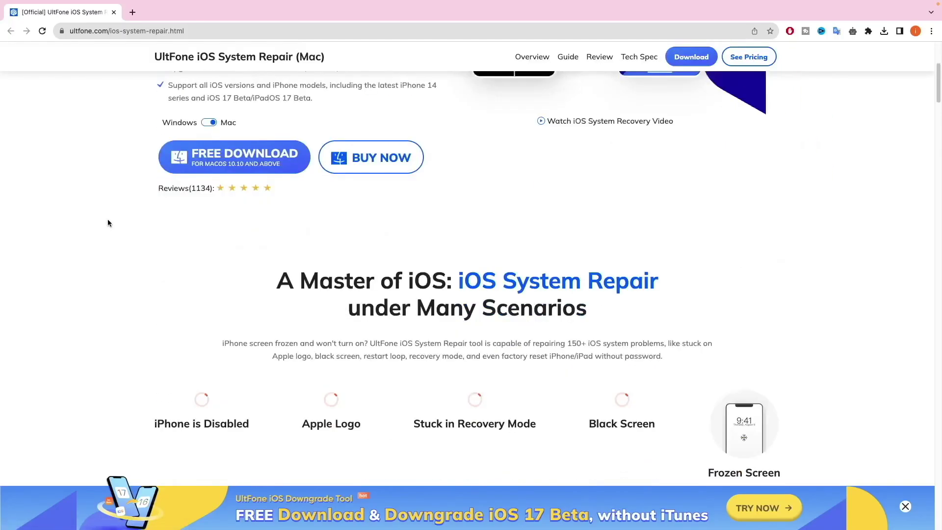
{"action": "scroll", "coordinate": [108, 222], "scroll_direction": "down", "scroll_amount": 2}
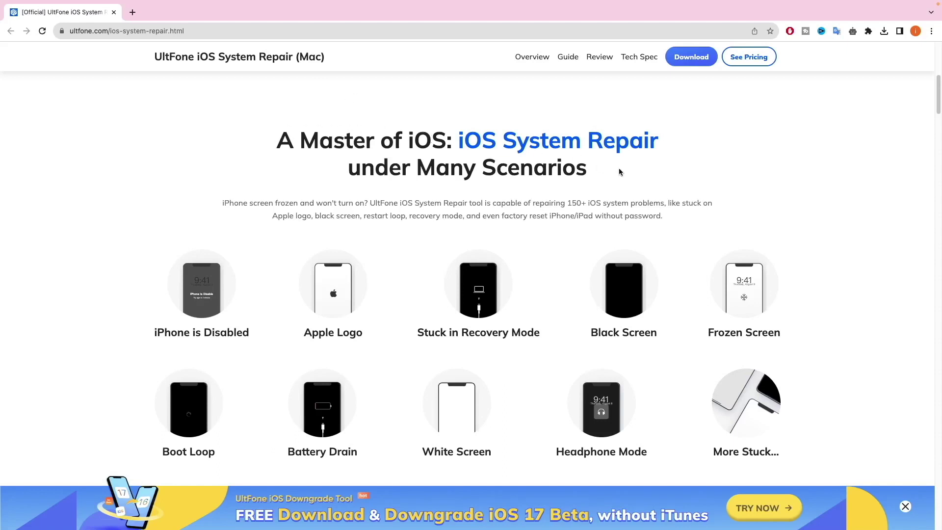
{"action": "scroll", "coordinate": [649, 387], "scroll_direction": "down", "scroll_amount": 1}
{"action": "scroll", "coordinate": [458, 355], "scroll_direction": "down", "scroll_amount": 3}
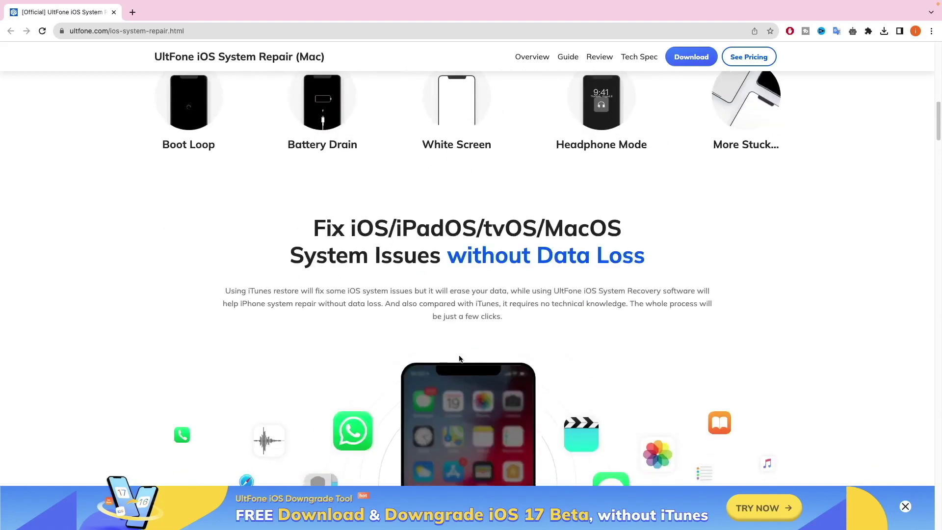
{"action": "scroll", "coordinate": [442, 338], "scroll_direction": "down", "scroll_amount": 2}
{"action": "scroll", "coordinate": [412, 319], "scroll_direction": "up", "scroll_amount": 1}
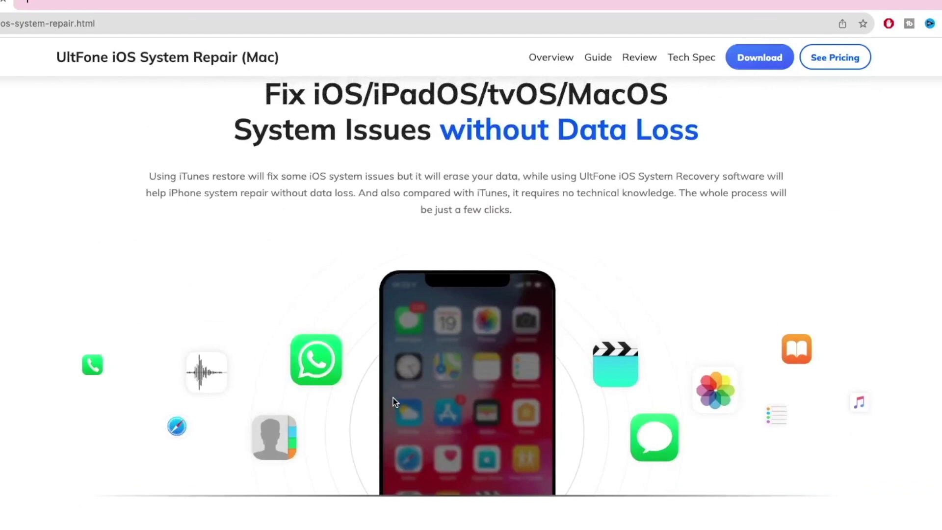
{"action": "scroll", "coordinate": [394, 401], "scroll_direction": "up", "scroll_amount": 1}
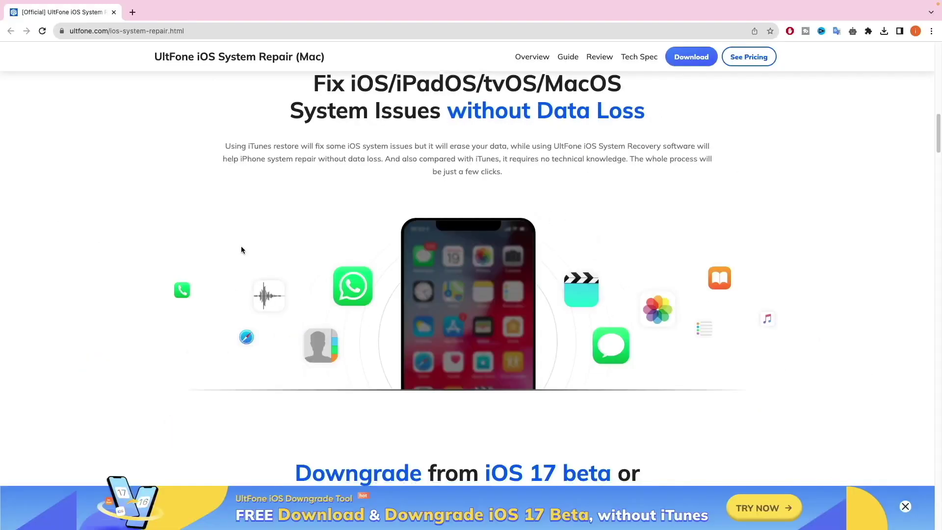
{"action": "scroll", "coordinate": [241, 246], "scroll_direction": "down", "scroll_amount": 3}
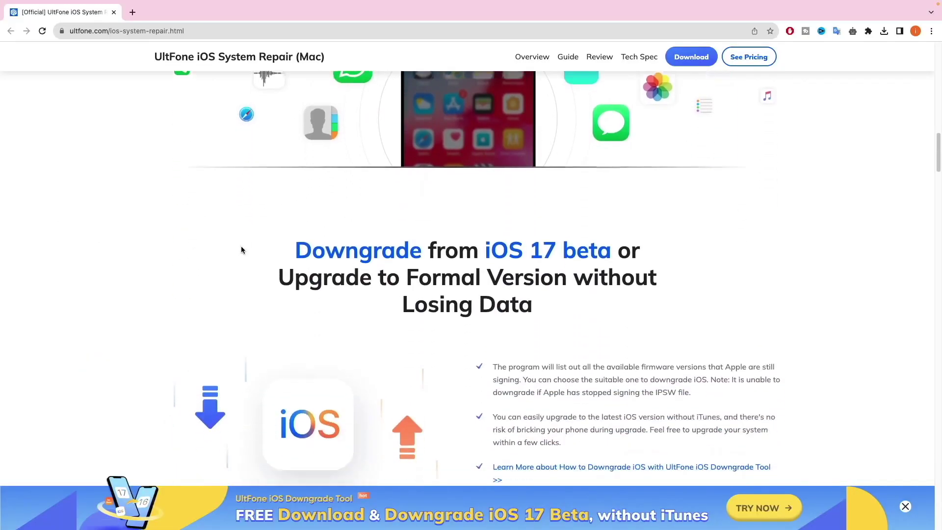
{"action": "scroll", "coordinate": [258, 246], "scroll_direction": "down", "scroll_amount": 1}
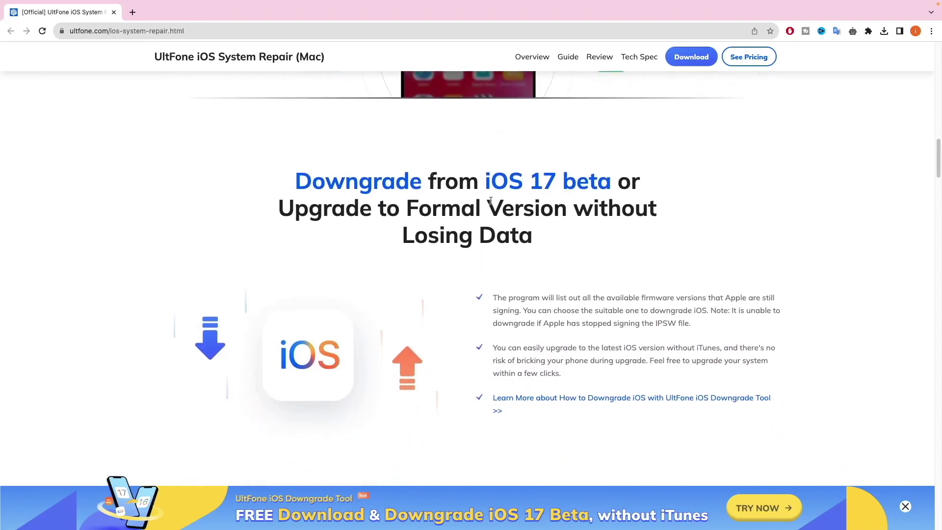
{"action": "scroll", "coordinate": [456, 303], "scroll_direction": "down", "scroll_amount": 5}
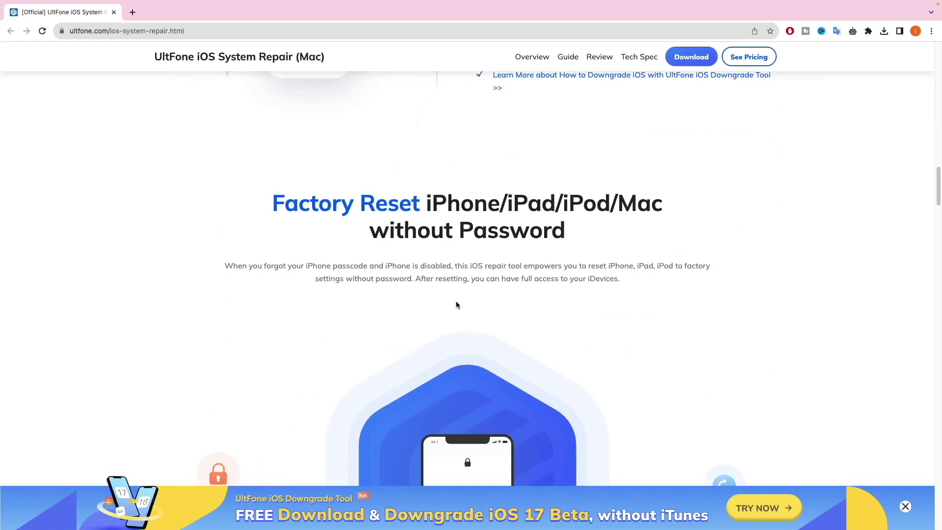
{"action": "scroll", "coordinate": [455, 304], "scroll_direction": "down", "scroll_amount": 1}
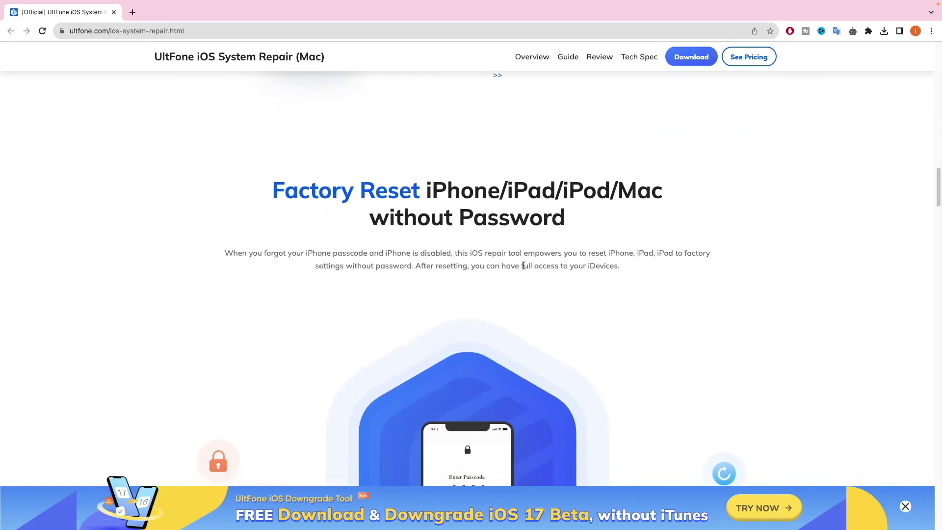
{"action": "scroll", "coordinate": [442, 296], "scroll_direction": "down", "scroll_amount": 6}
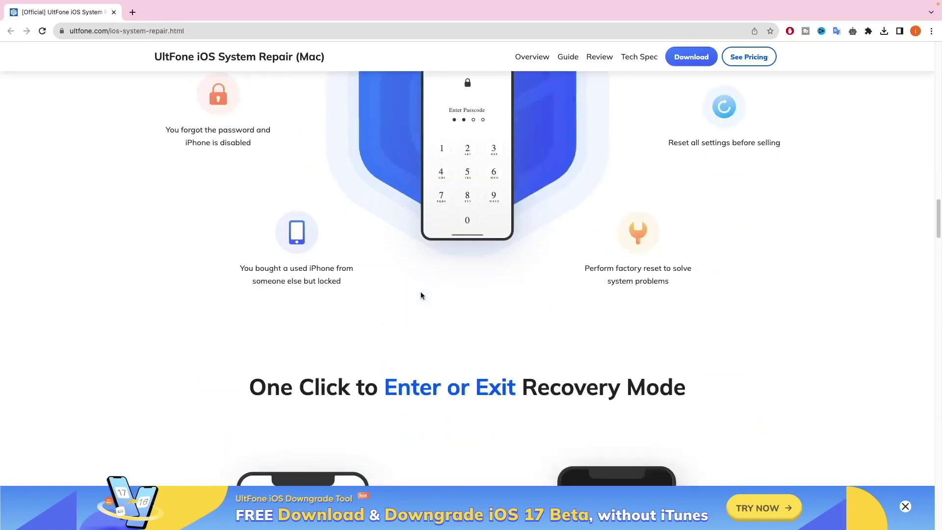
{"action": "scroll", "coordinate": [421, 295], "scroll_direction": "up", "scroll_amount": 1}
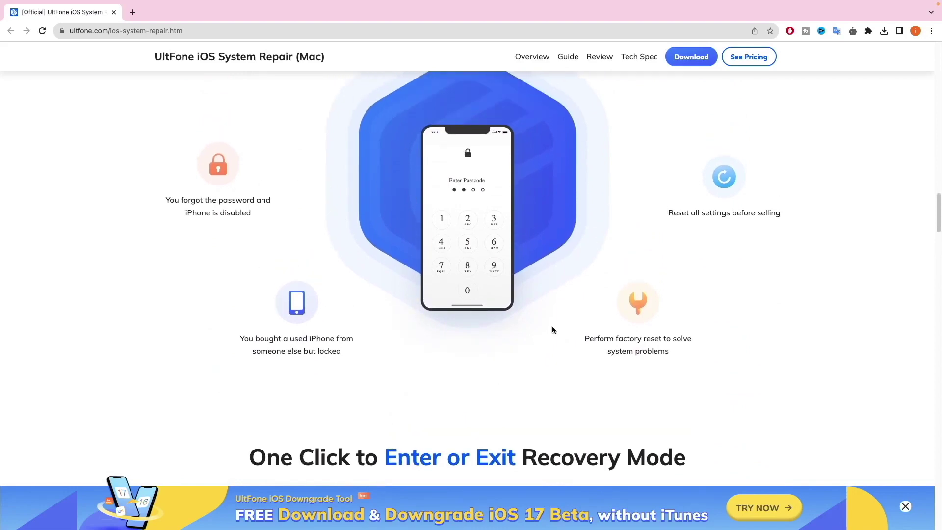
{"action": "scroll", "coordinate": [410, 255], "scroll_direction": "down", "scroll_amount": 5}
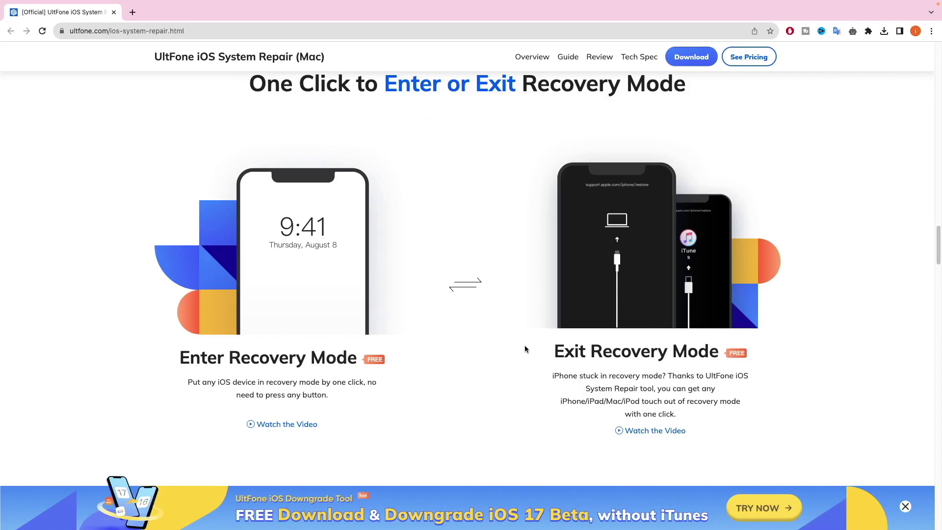
{"action": "scroll", "coordinate": [491, 338], "scroll_direction": "down", "scroll_amount": 1}
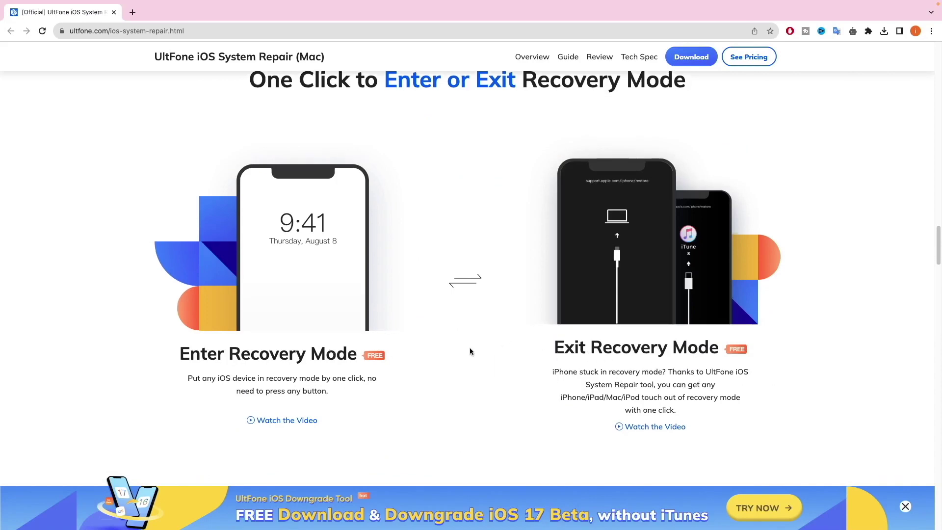
{"action": "scroll", "coordinate": [469, 351], "scroll_direction": "down", "scroll_amount": 2}
{"action": "scroll", "coordinate": [471, 353], "scroll_direction": "down", "scroll_amount": 2}
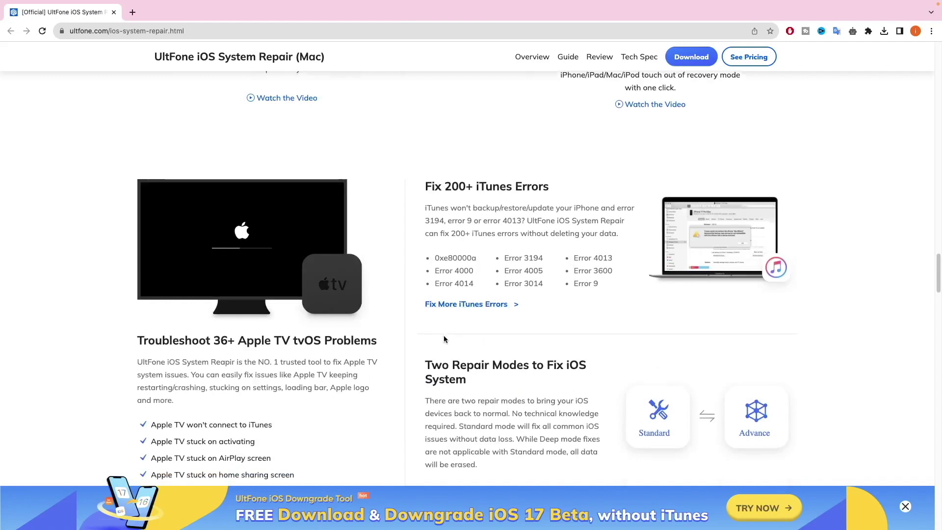
{"action": "scroll", "coordinate": [436, 337], "scroll_direction": "down", "scroll_amount": 1}
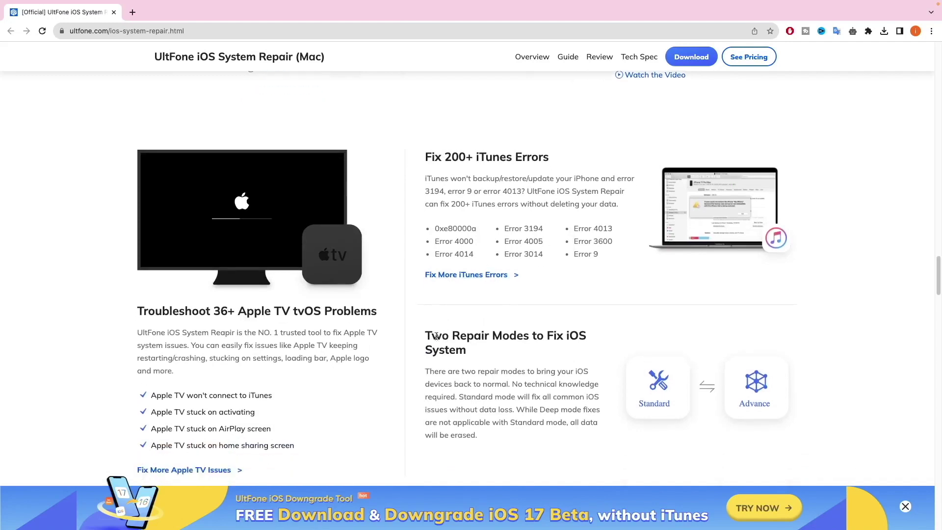
{"action": "scroll", "coordinate": [200, 194], "scroll_direction": "down", "scroll_amount": 2}
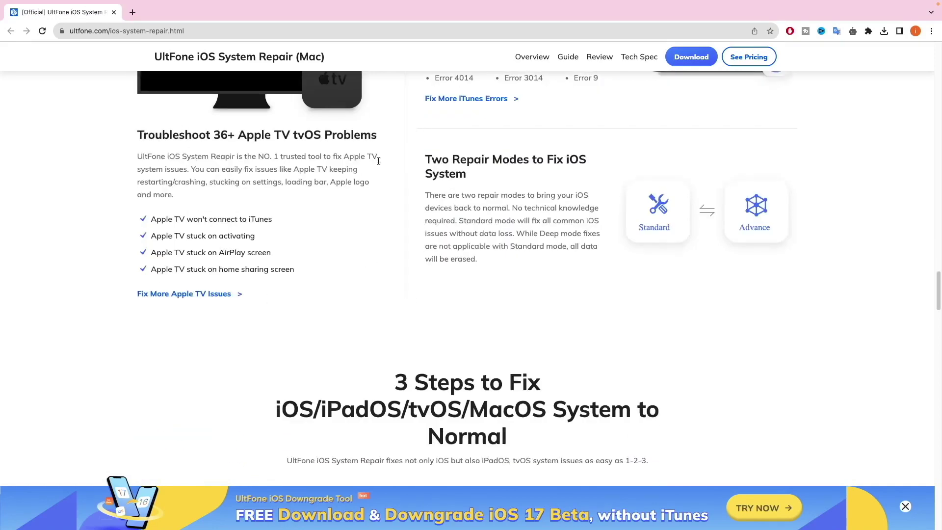
{"action": "scroll", "coordinate": [446, 320], "scroll_direction": "down", "scroll_amount": 2}
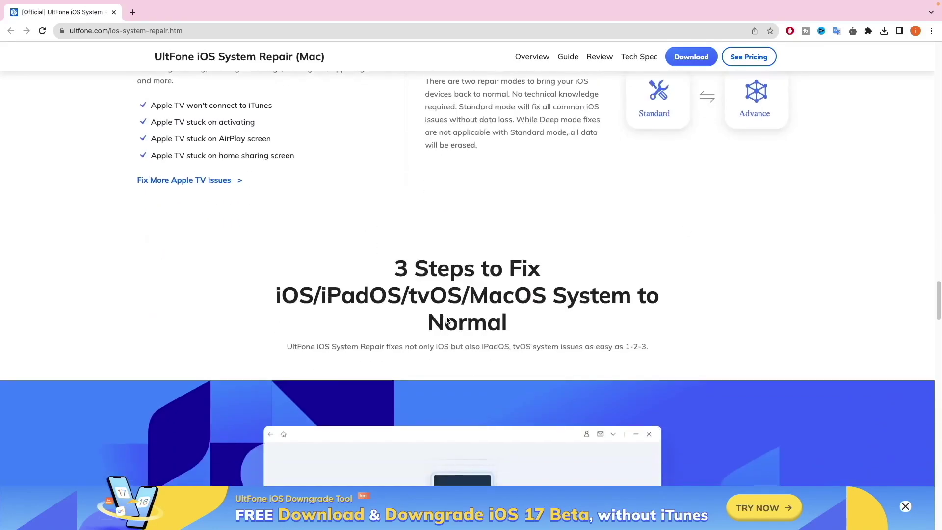
{"action": "scroll", "coordinate": [545, 260], "scroll_direction": "down", "scroll_amount": 2}
{"action": "scroll", "coordinate": [515, 191], "scroll_direction": "up", "scroll_amount": 1}
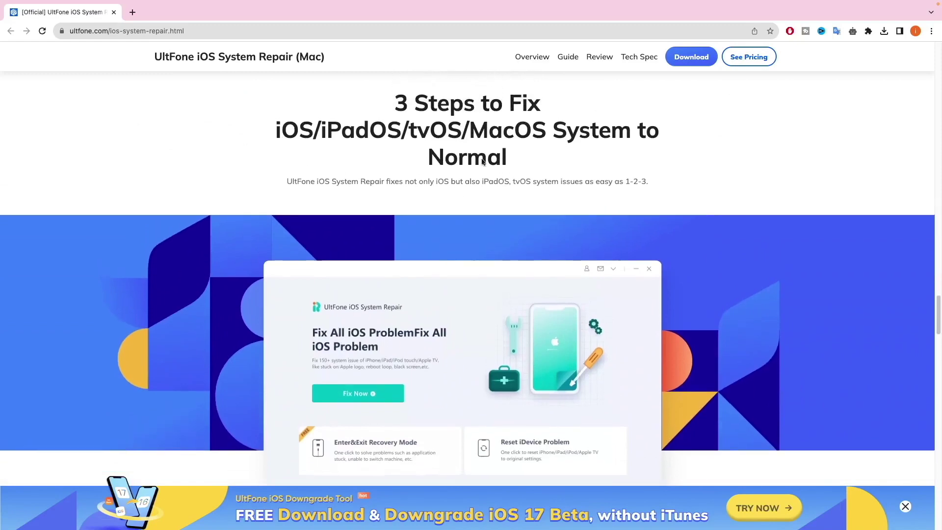
{"action": "scroll", "coordinate": [412, 163], "scroll_direction": "down", "scroll_amount": 1}
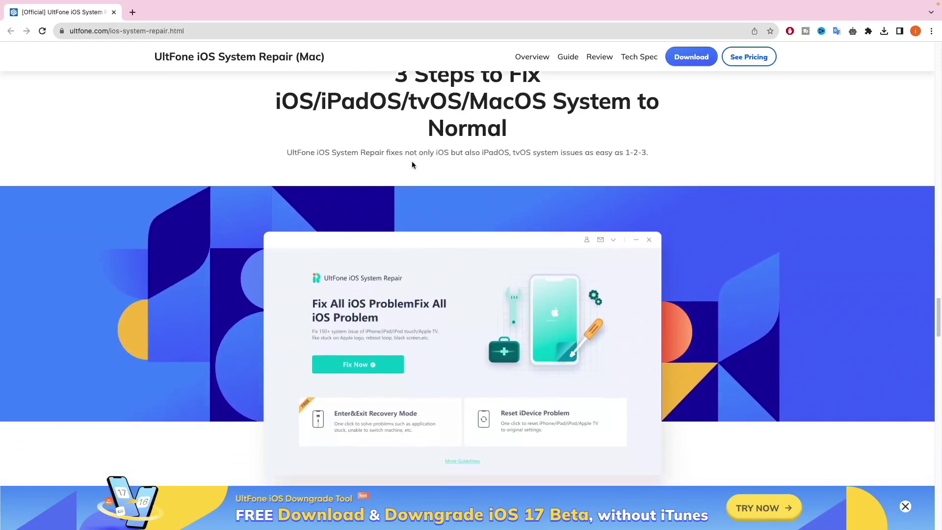
{"action": "scroll", "coordinate": [412, 164], "scroll_direction": "down", "scroll_amount": 2}
{"action": "scroll", "coordinate": [620, 377], "scroll_direction": "up", "scroll_amount": 1}
Step: Glance at More Features in UltFone, then return to the iOS System Repair home screen
{"action": "left_click", "coordinate": [625, 373]}
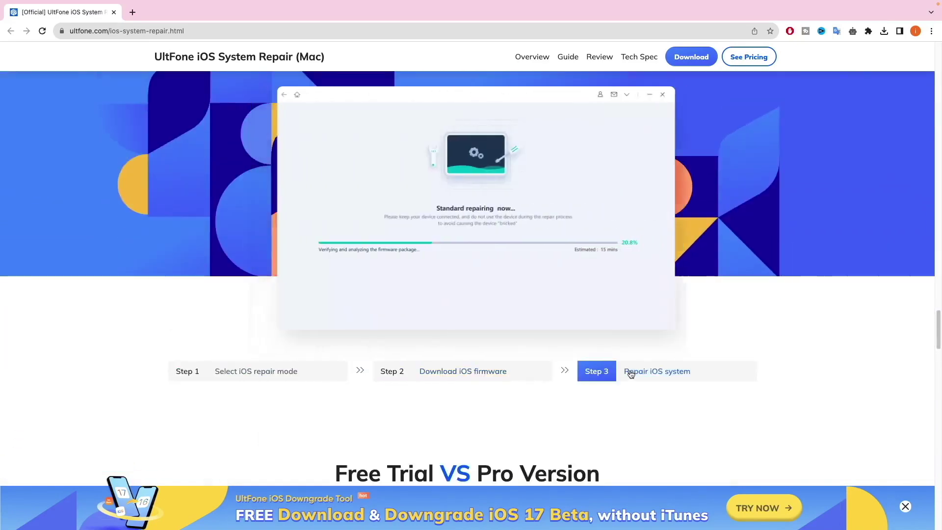
{"action": "left_click_drag", "start_coordinate": [939, 327], "coordinate": [938, 246]}
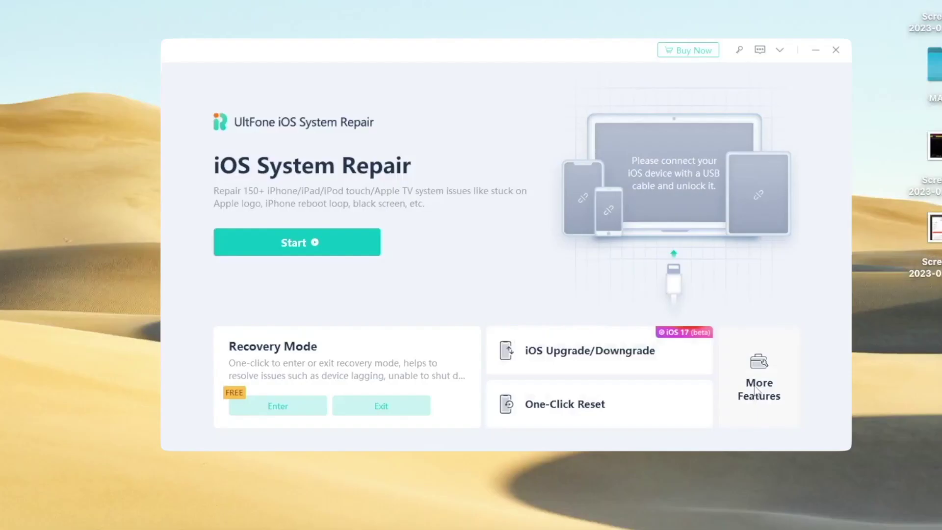
{"action": "left_click", "coordinate": [758, 386]}
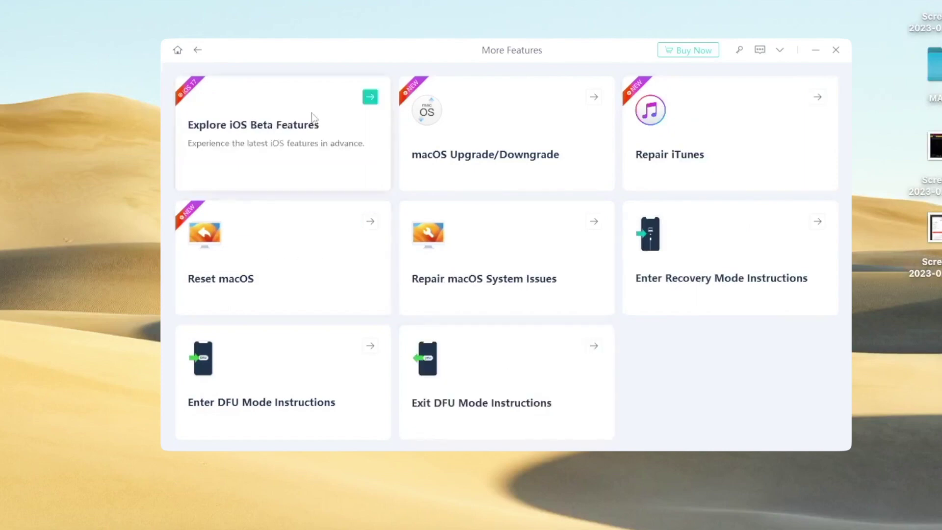
{"action": "left_click", "coordinate": [199, 51]}
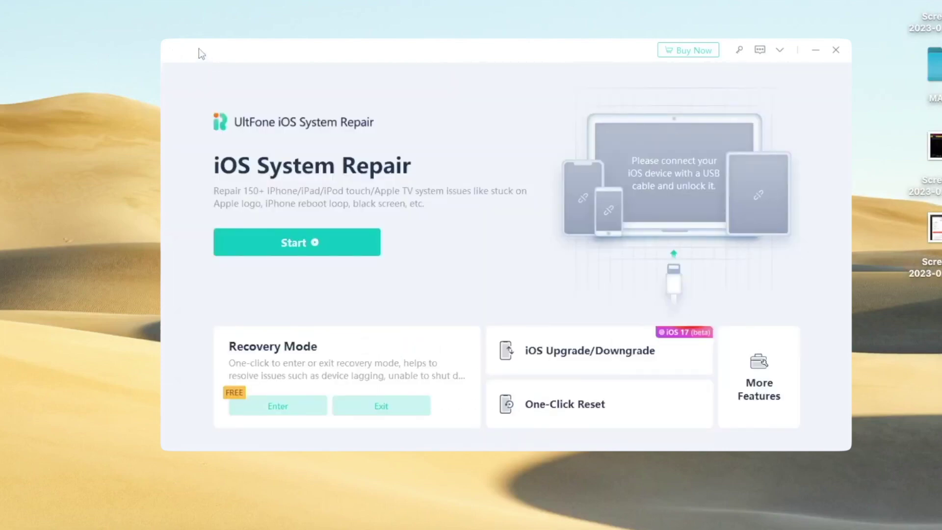
Step: Start the repair and select iOS Mode Stuck as the issue to fix
{"action": "left_click", "coordinate": [362, 236]}
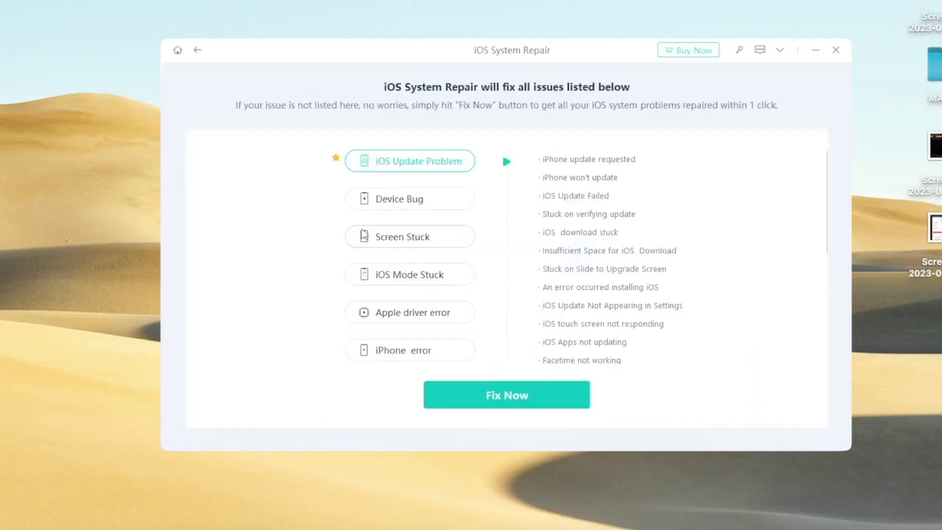
{"action": "left_click", "coordinate": [421, 204]}
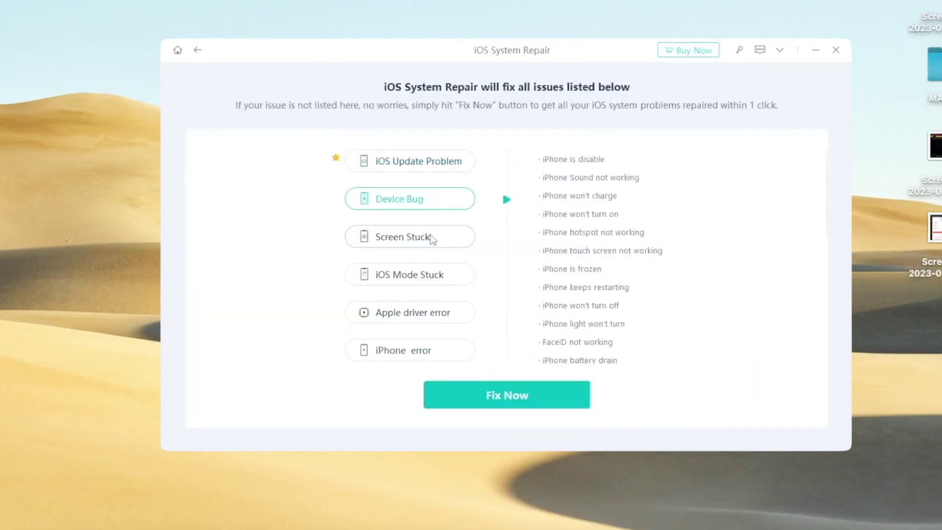
{"action": "left_click", "coordinate": [433, 239]}
{"action": "left_click", "coordinate": [432, 276]}
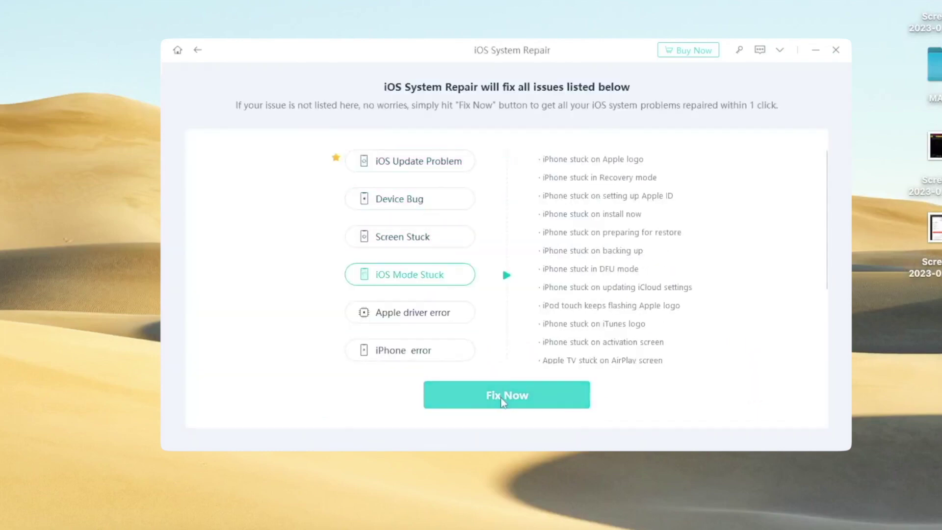
{"action": "left_click", "coordinate": [500, 398]}
Step: Choose Standard Repair mode and reach the firmware version list
{"action": "left_click", "coordinate": [670, 220]}
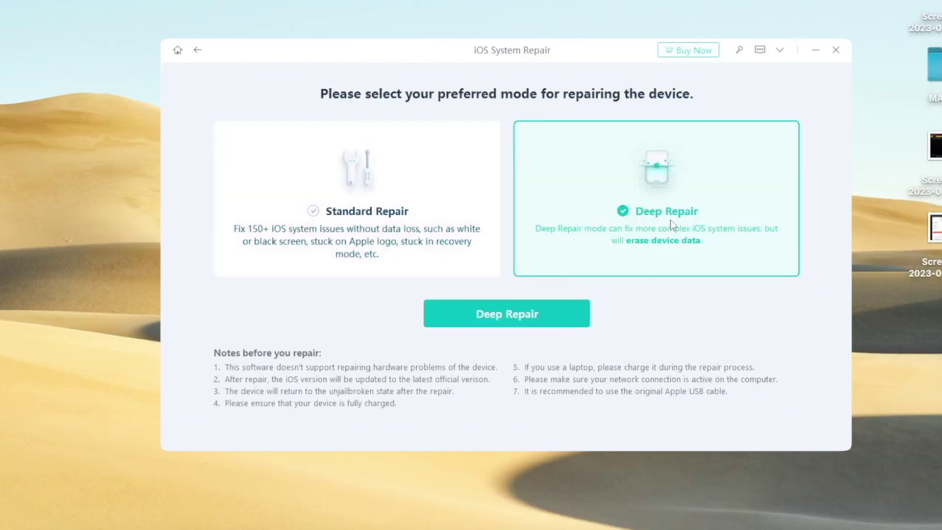
{"action": "left_click", "coordinate": [420, 225]}
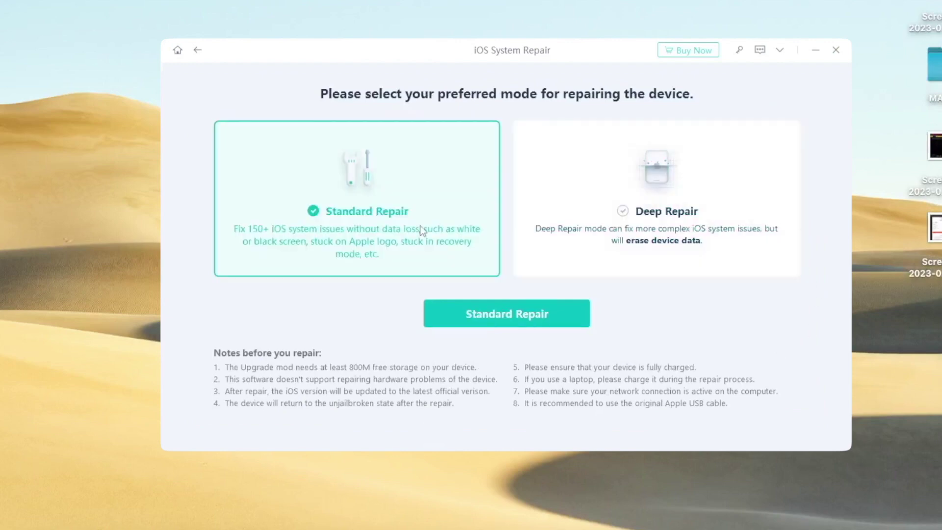
{"action": "left_click", "coordinate": [537, 314]}
{"action": "left_click", "coordinate": [322, 274]}
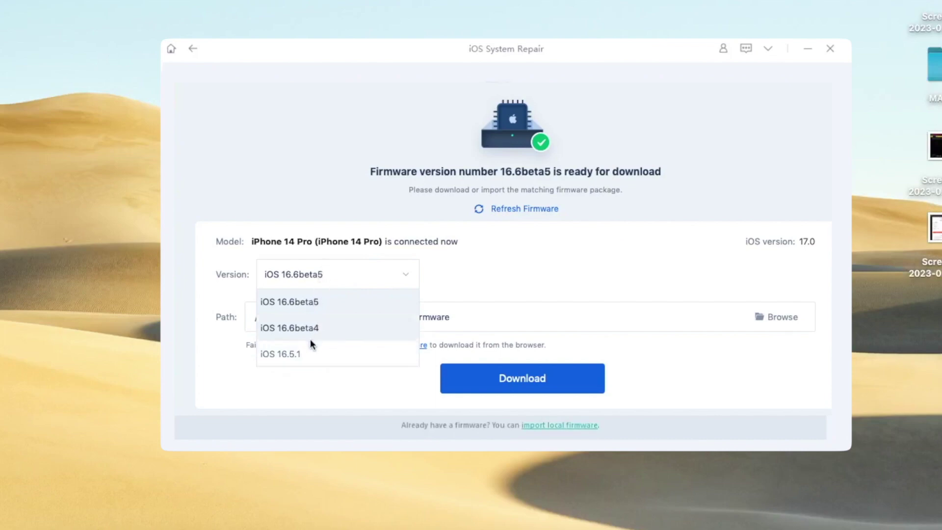
Step: Download the iOS 16.5.1 firmware package for the repair
{"action": "left_click", "coordinate": [287, 354]}
{"action": "left_click", "coordinate": [510, 378]}
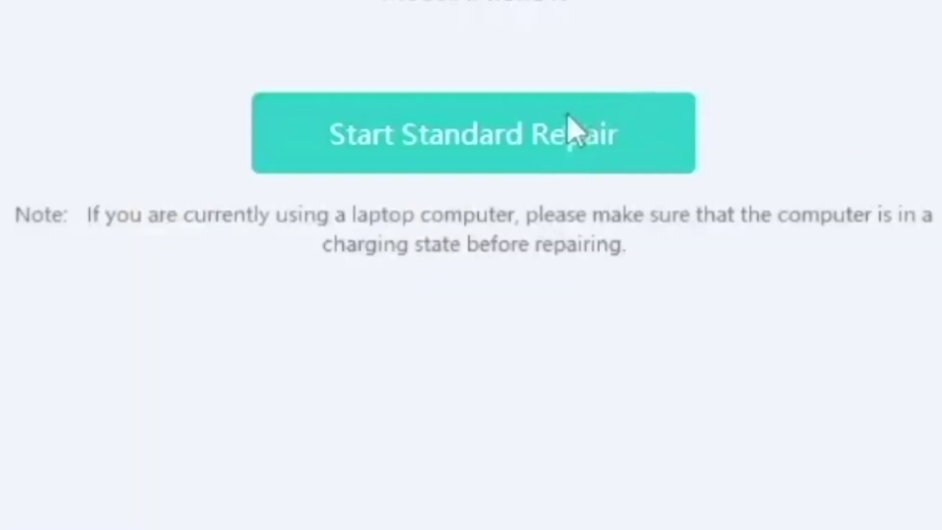
Step: Launch Standard Repair so firmware verification begins with the progress bar advancing
{"action": "left_click", "coordinate": [566, 136]}
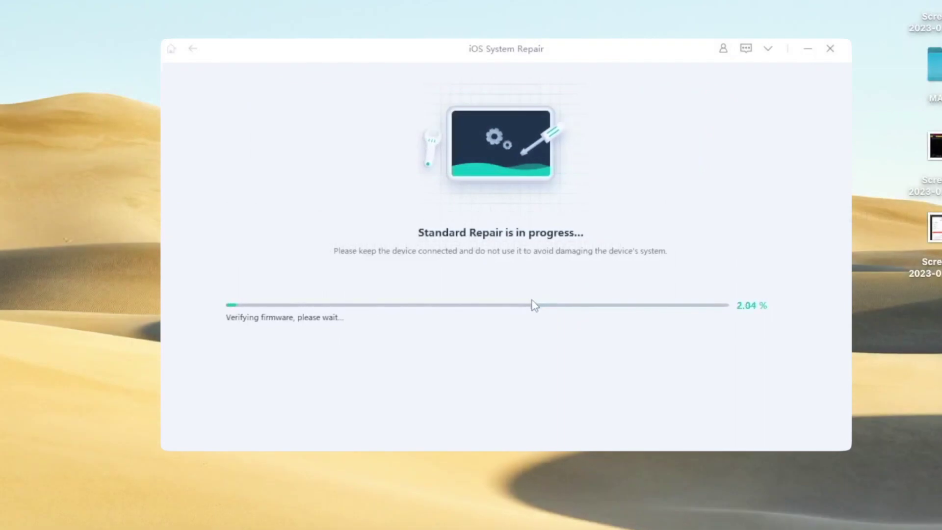